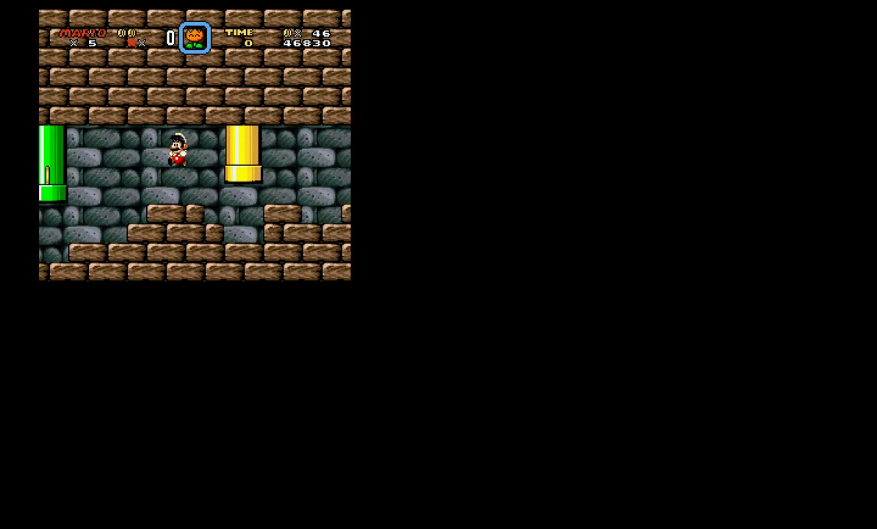
key(z)
key(x)
key(Right)
key(z)
key(Right)
key(F2)
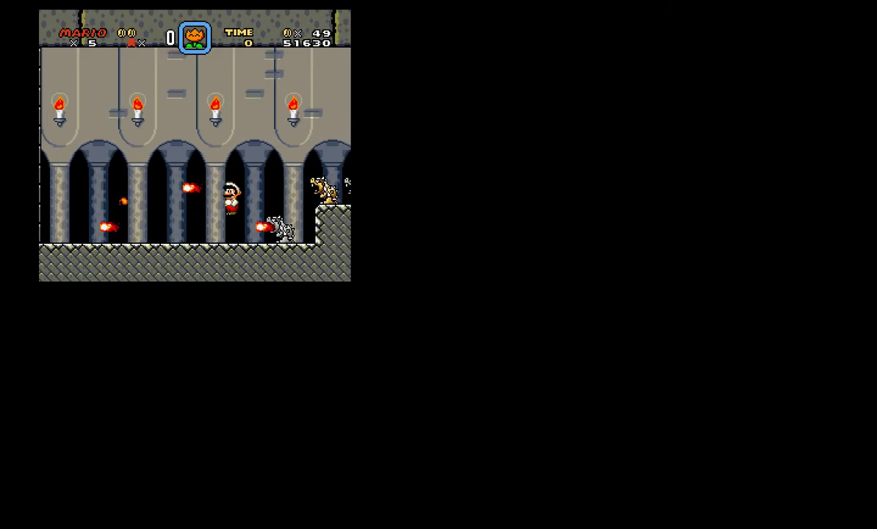
key(F4)
key(F4)
key(Right)
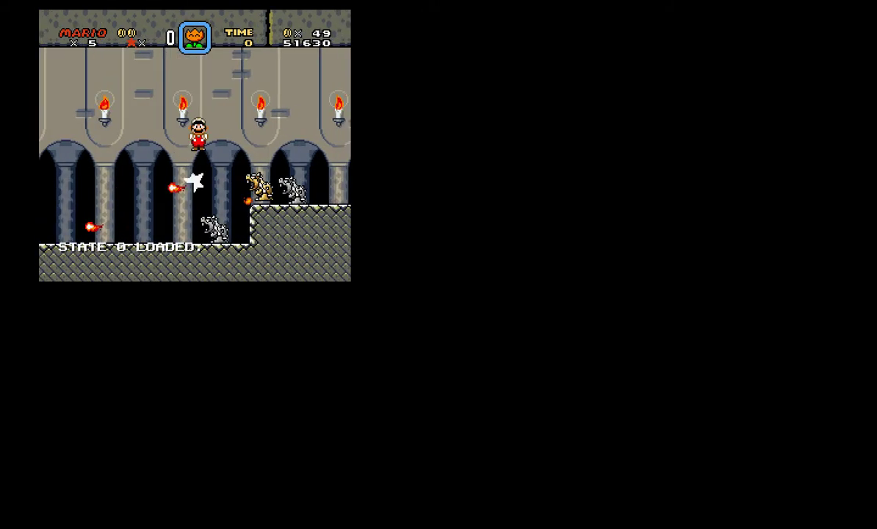
key(F2)
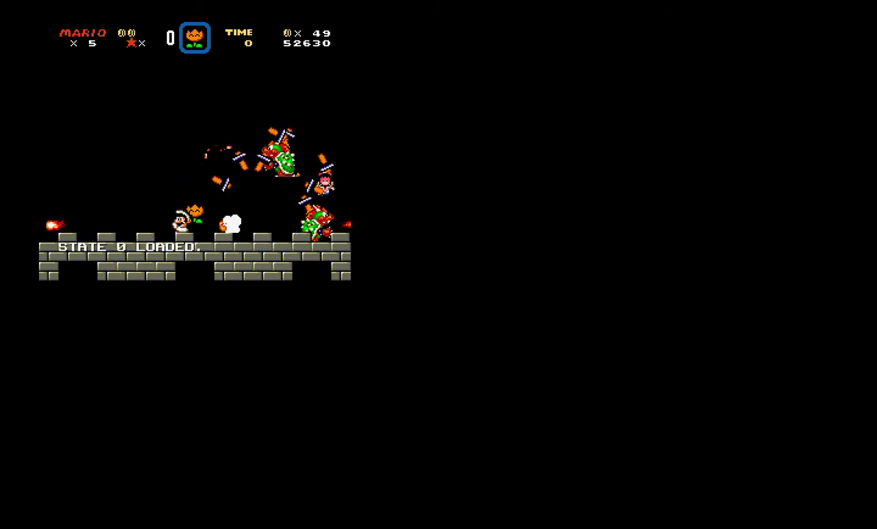
key(z)
key(F2)
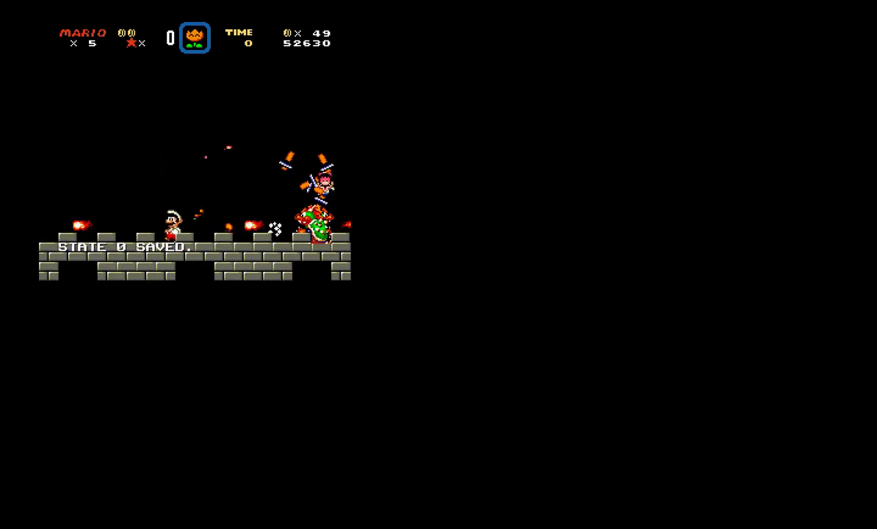
key(z)
key(z)
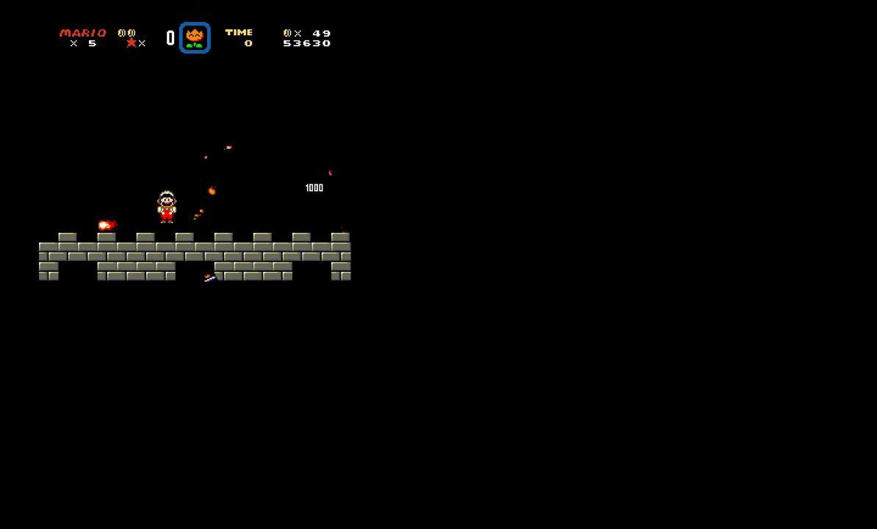